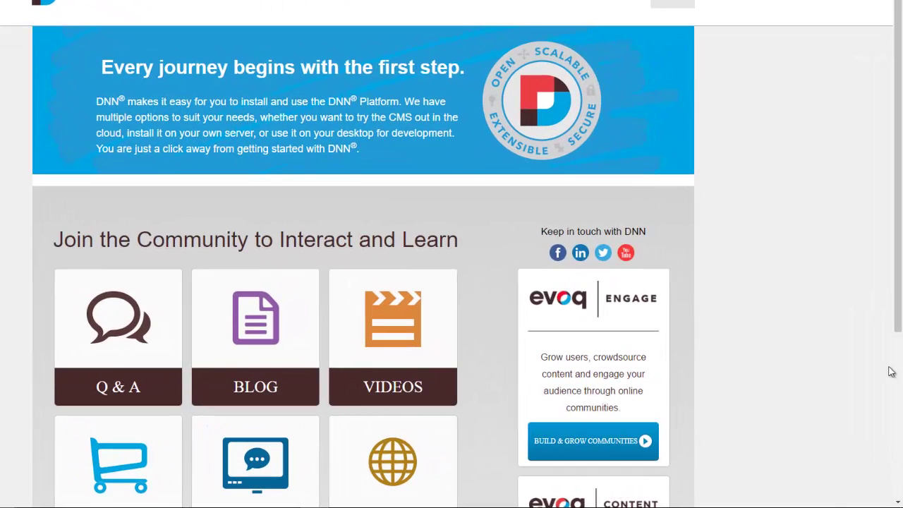
Switch to the File Explorer window with the Tahoe_v1.0.0_Extract Me folder and move it fully into view
key("alt+Tab")
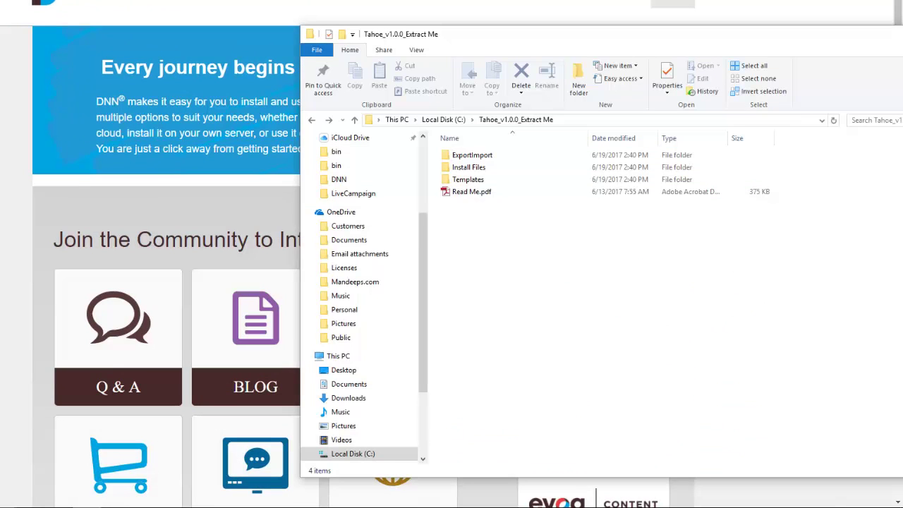
left_click_drag(637, 55, 476, 78)
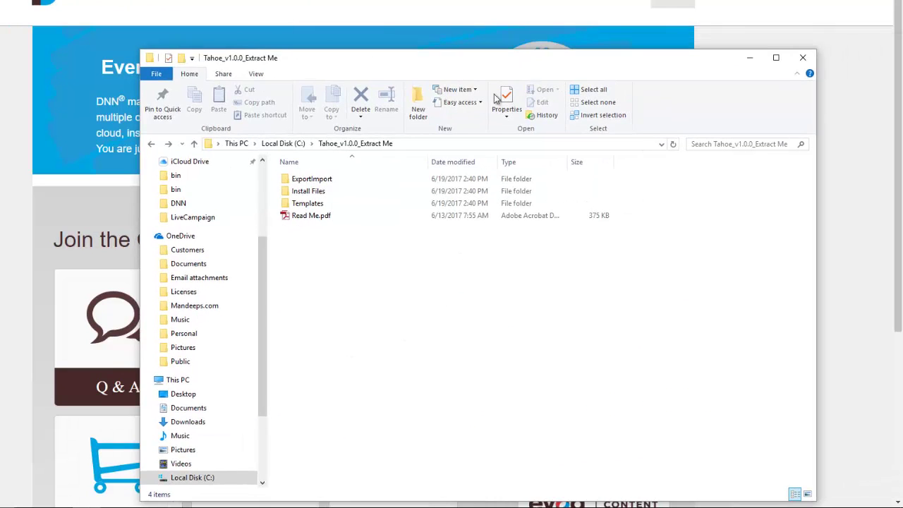
left_click(428, 180)
left_click(414, 303)
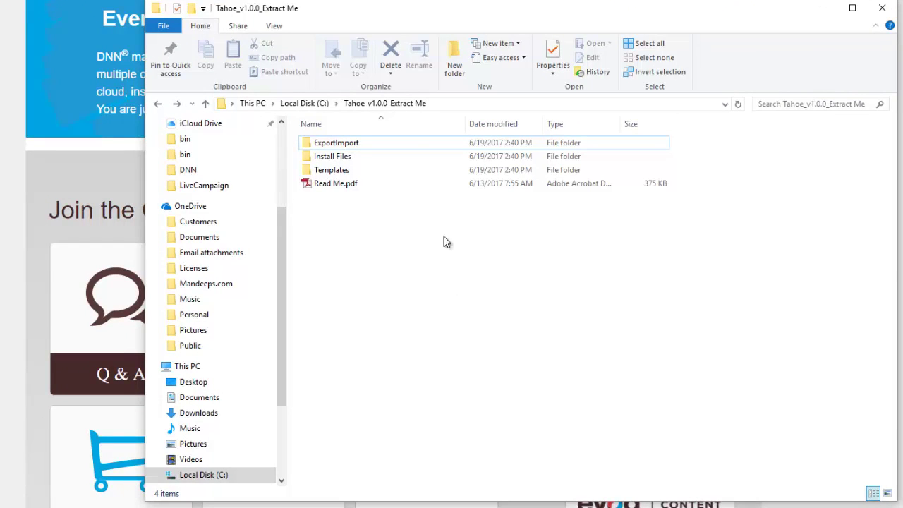
Examine the path of the extracted Tahoe_v1.0.0_Extract Me folder on drive C
left_click(449, 105)
left_click_drag(425, 104, 240, 126)
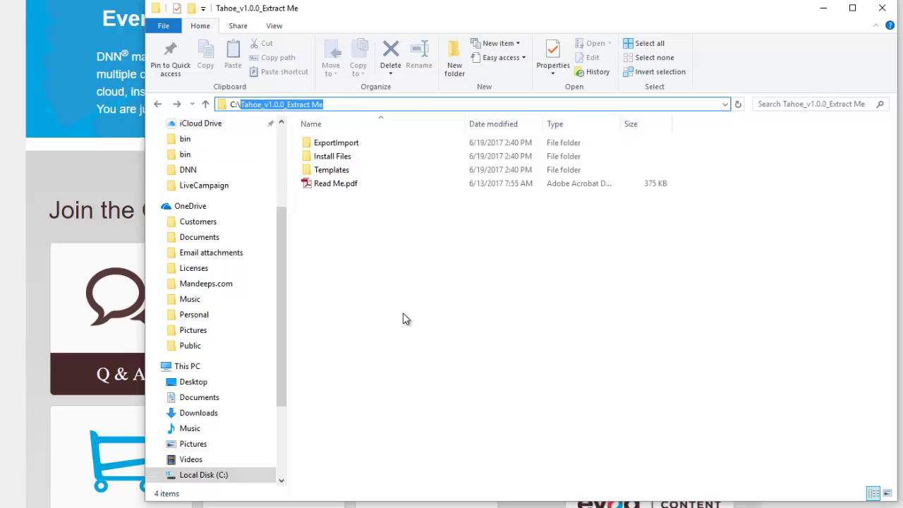
left_click_drag(403, 312, 355, 143)
left_click(421, 257)
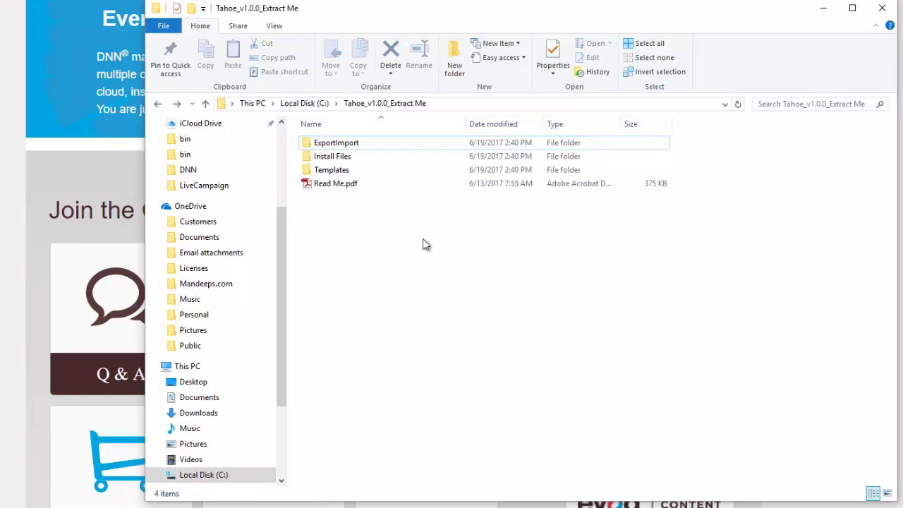
left_click(438, 105)
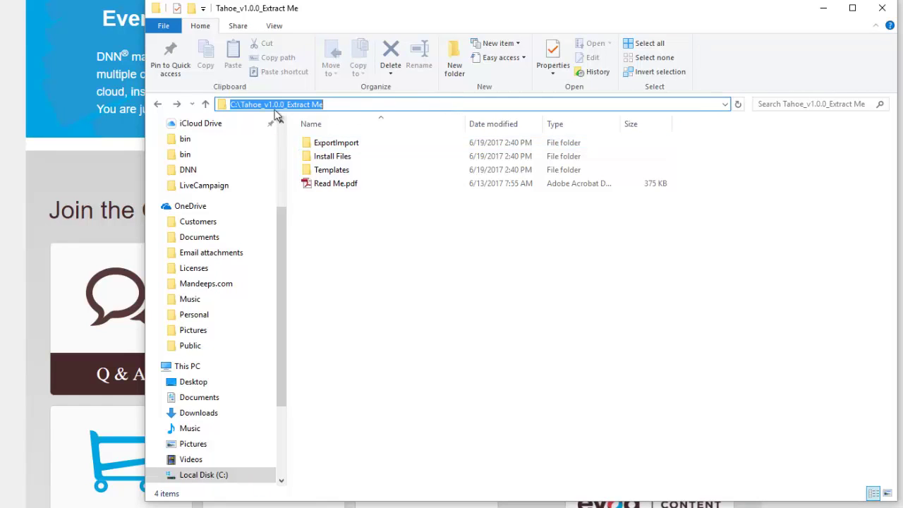
left_click(252, 104)
left_click_drag(245, 105, 329, 103)
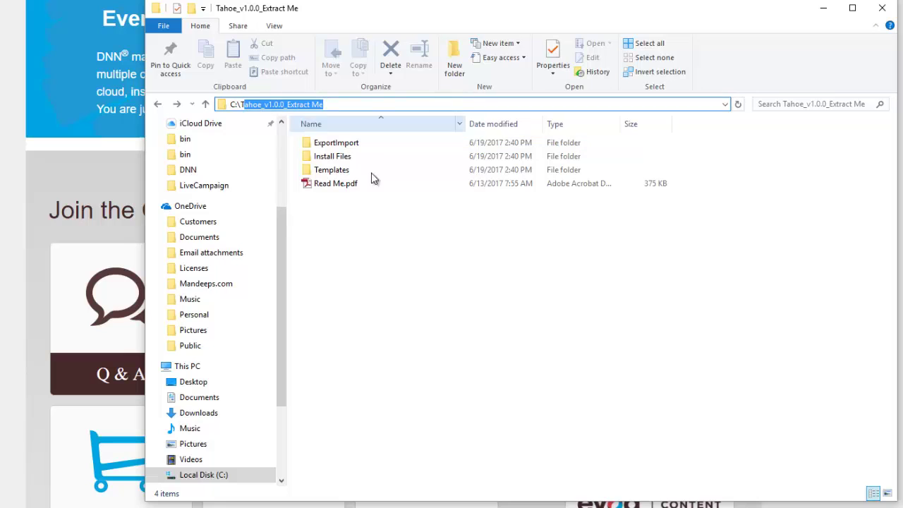
left_click(411, 258)
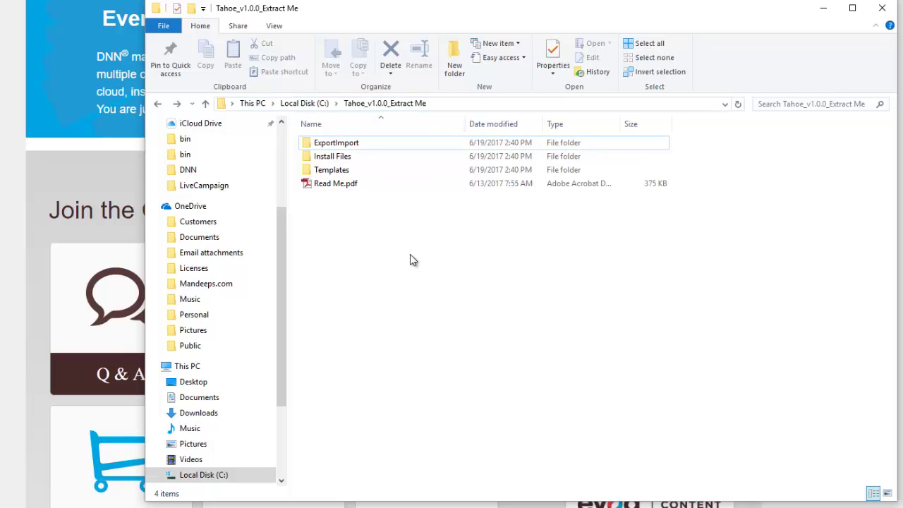
Open the ExportImport folder of the extracted package and locate the Tahoe Sample Site folder
left_click(389, 142)
double_click(389, 143)
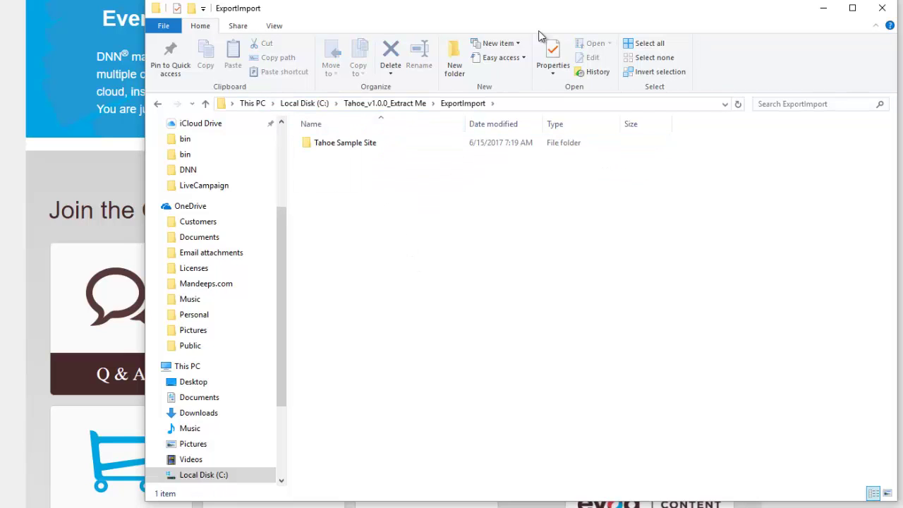
left_click_drag(489, 18, 420, 20)
left_click_drag(325, 186, 262, 145)
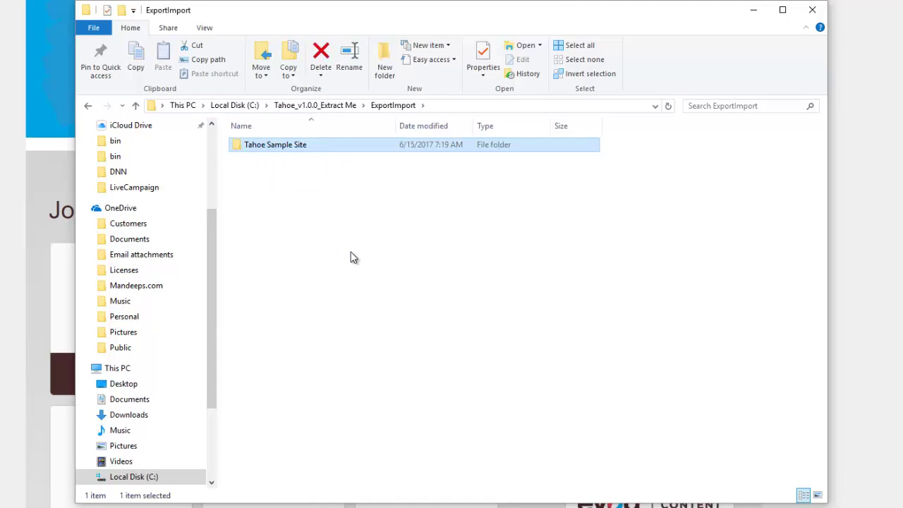
left_click(352, 257)
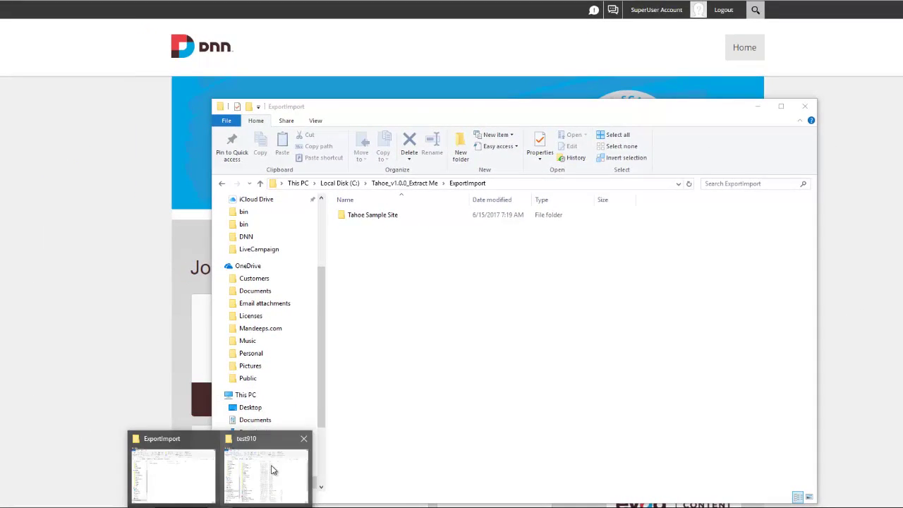
Copy the Tahoe Sample Site folder into the App_Data\ExportImport folder of the test910 site
left_click(275, 471)
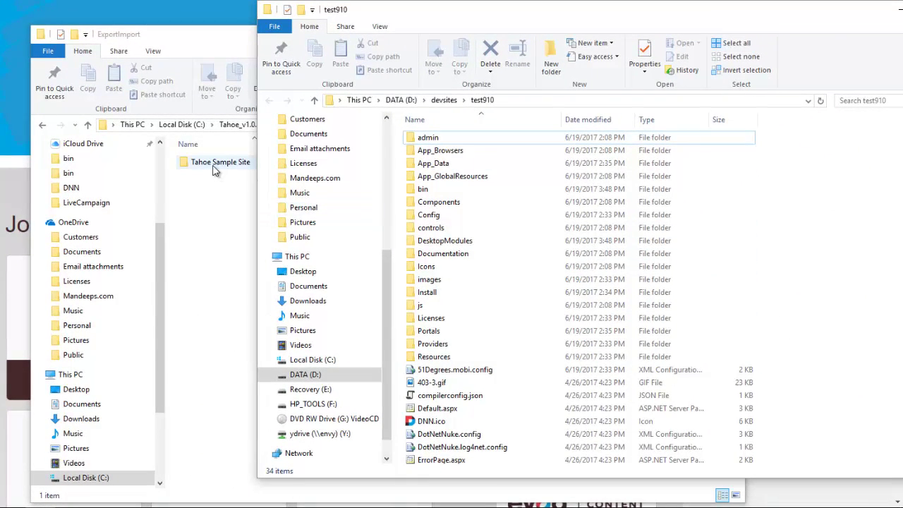
double_click(446, 164)
left_click(455, 180)
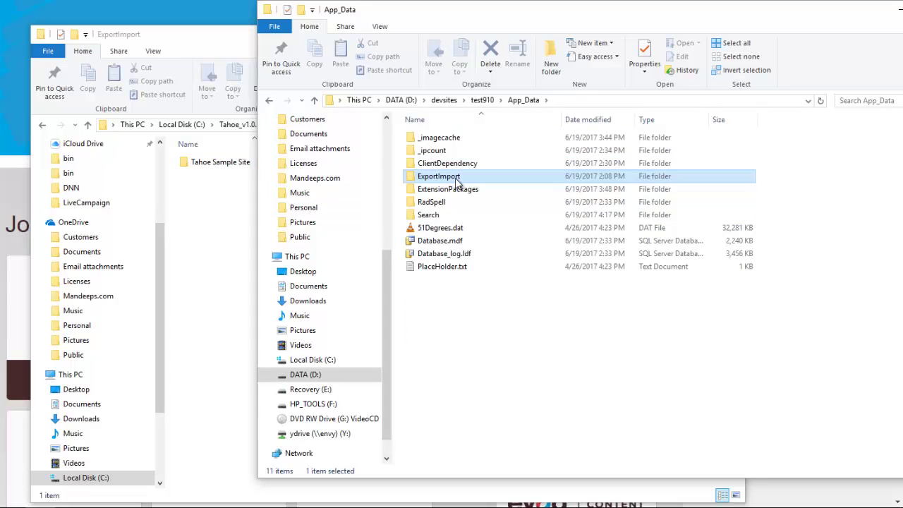
double_click(455, 178)
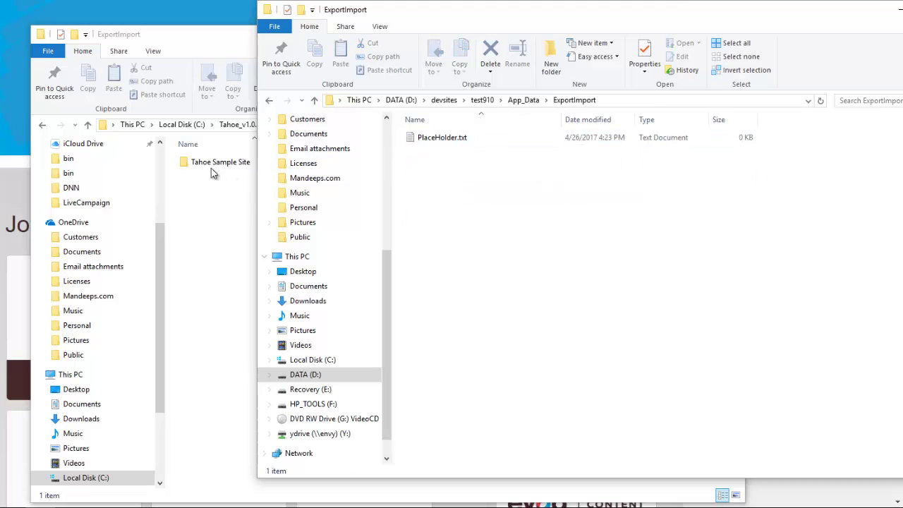
left_click_drag(211, 168, 489, 221)
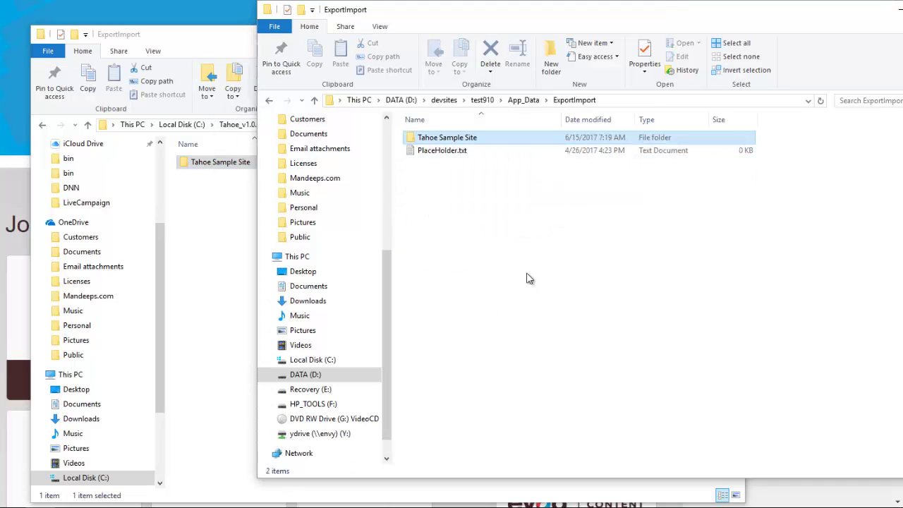
Minimize both File Explorer windows to return to the DNN site in the browser
left_click_drag(758, 20, 510, 89)
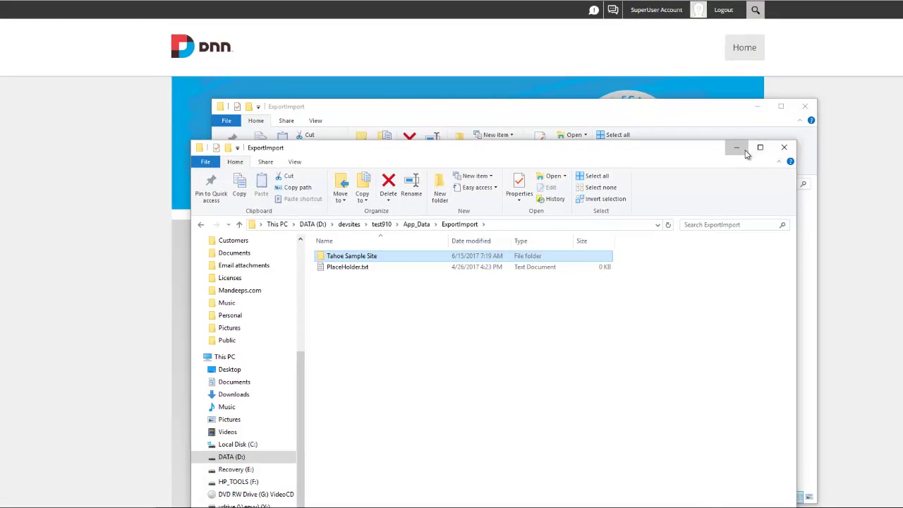
left_click(650, 83)
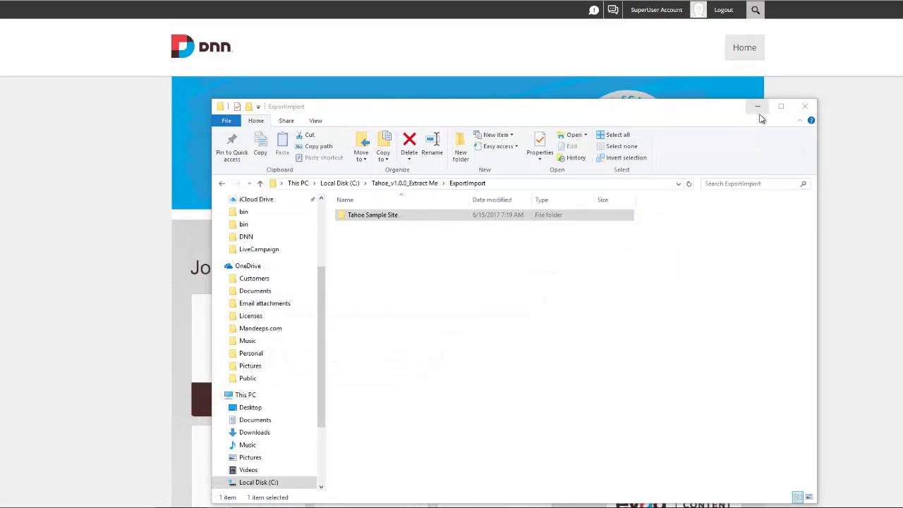
left_click(758, 106)
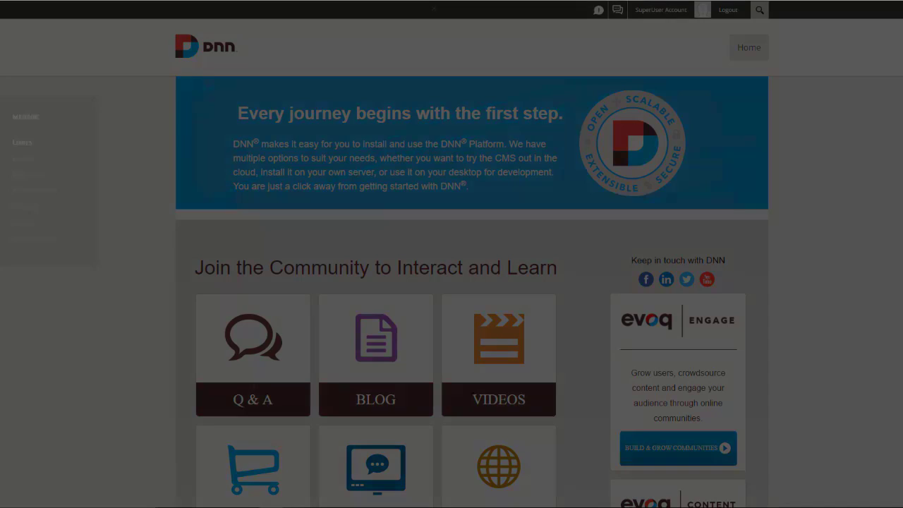
Open the data import for My Website from the Sites management page and select the Tahoe Sample Site package
left_click(14, 143)
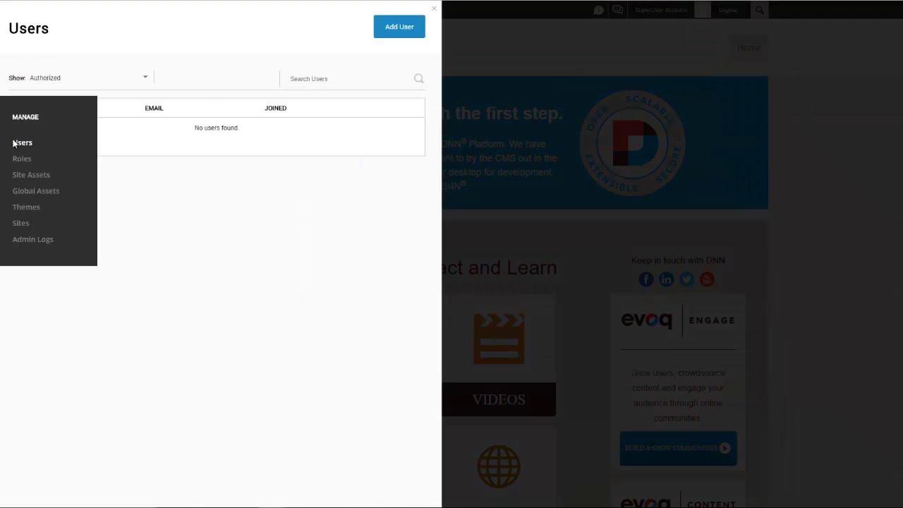
left_click(23, 224)
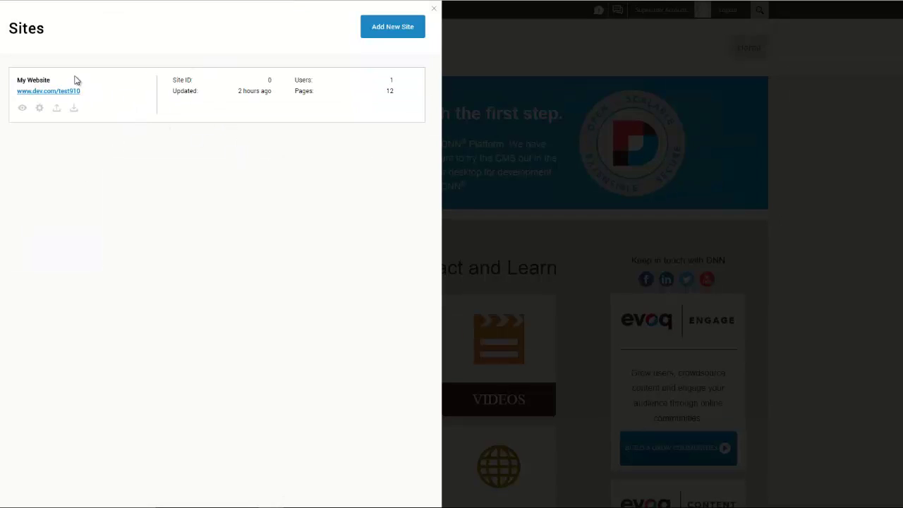
mouse_move(71, 91)
left_click(73, 110)
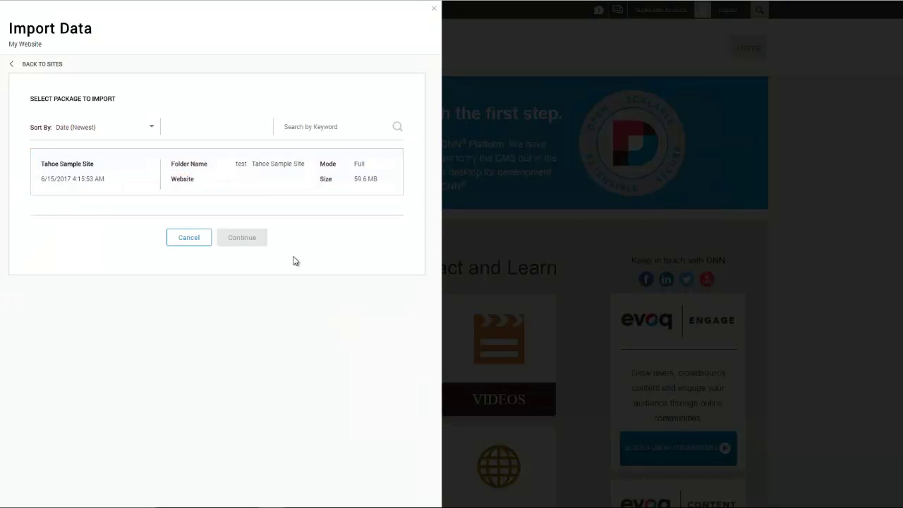
left_click(279, 176)
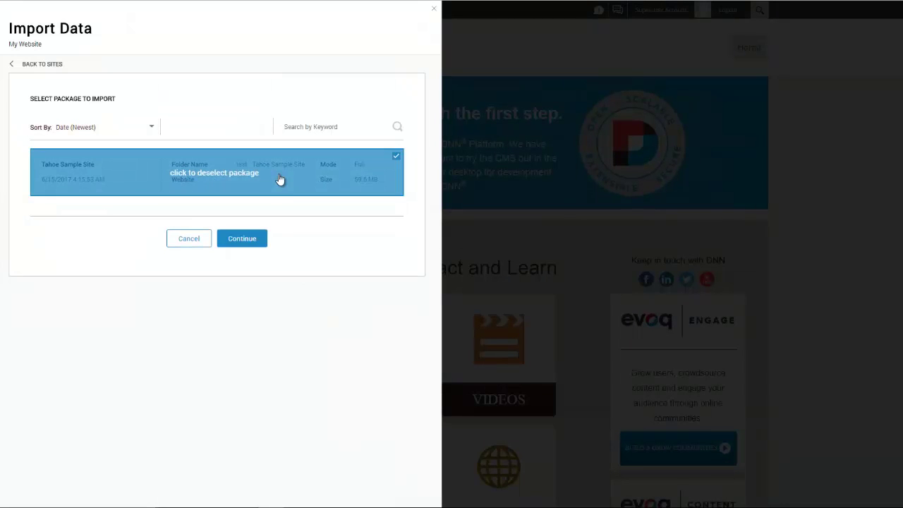
left_click(253, 243)
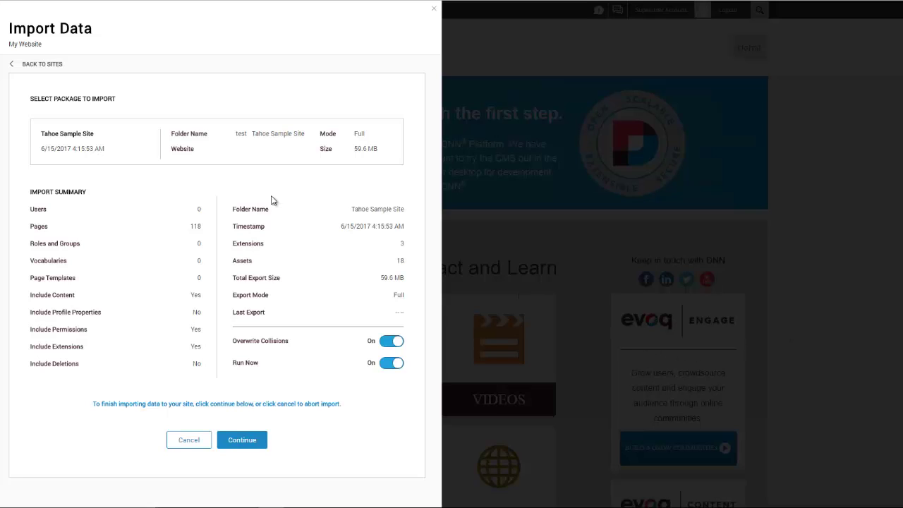
Review the pages, content and size entries in the import summary and start importing the package
left_click_drag(191, 228, 182, 243)
left_click(182, 243)
left_click_drag(196, 299, 191, 310)
left_click(184, 313)
left_click_drag(400, 262, 365, 274)
left_click(358, 274)
left_click(256, 440)
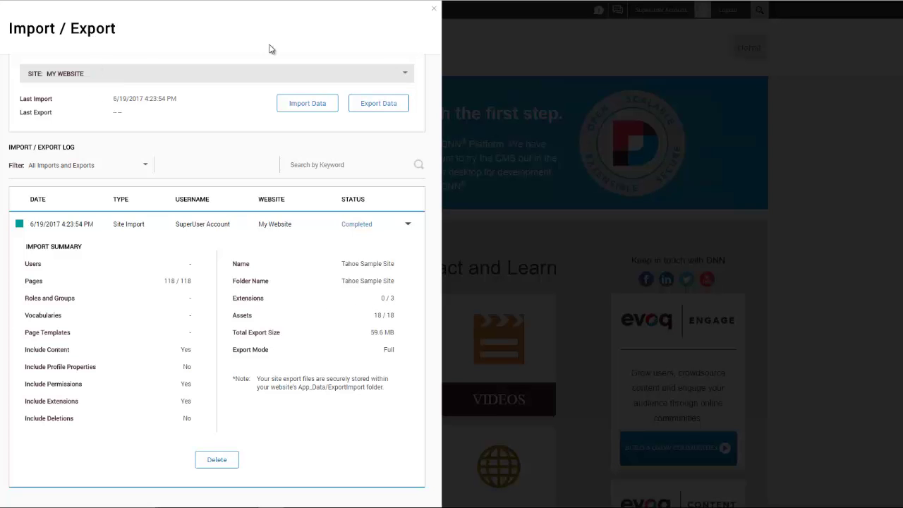
Close the Import / Export log and reload the site's home page
left_click(433, 10)
right_click(413, 35)
left_click(439, 73)
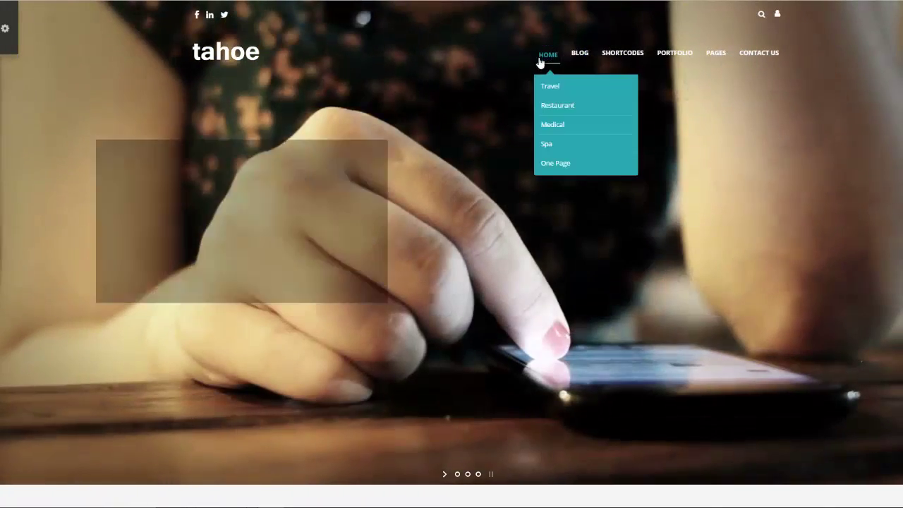
Examine the imported Tahoe home page and the submenus of its main navigation
mouse_move(578, 58)
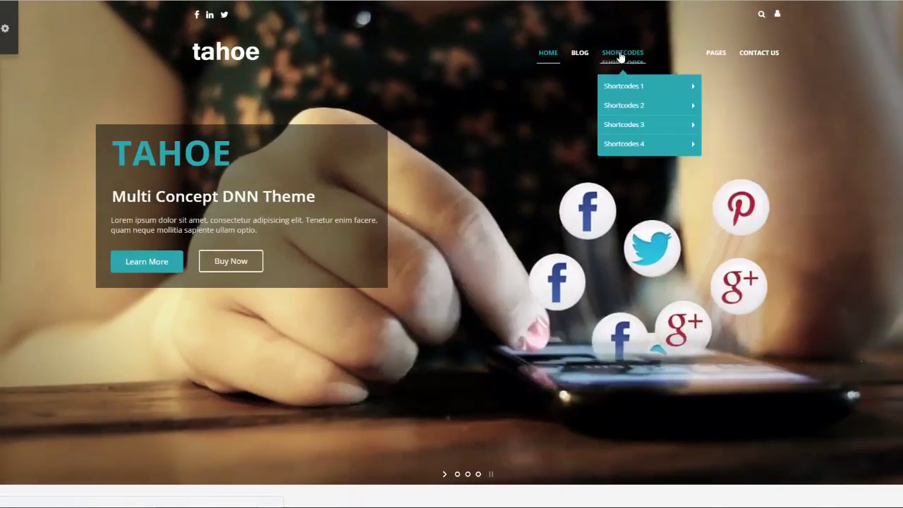
mouse_move(566, 114)
scroll(566, 113, "down", 4)
scroll(567, 124, "up", 4)
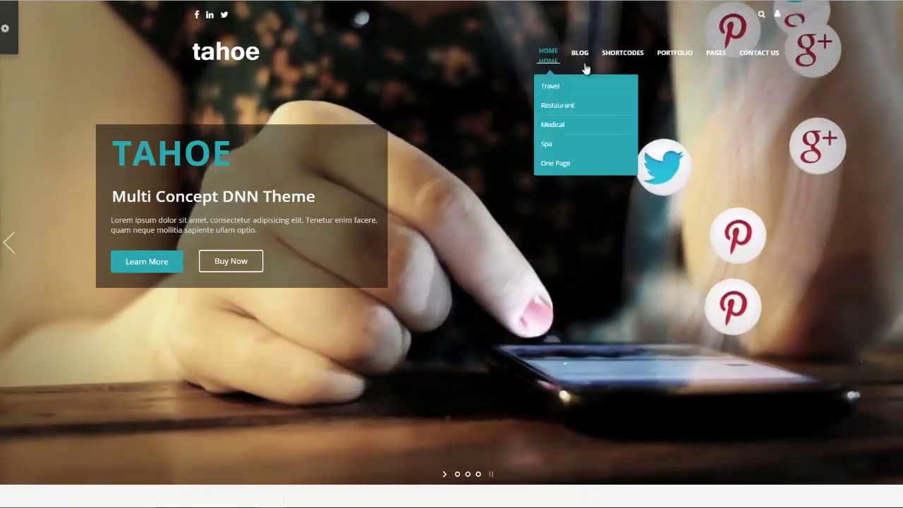
mouse_move(676, 55)
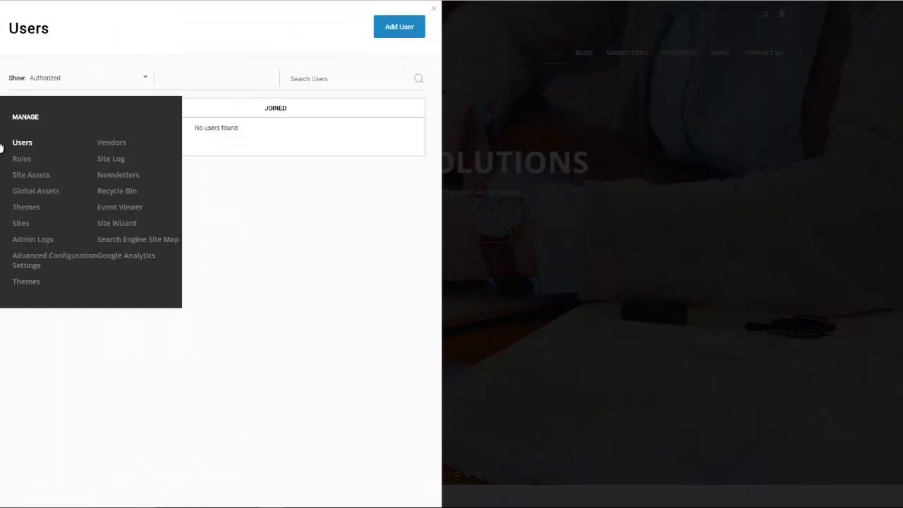
Review the Tahoe Sample Site import summary for My Website again and leave the import without running it
left_click(22, 225)
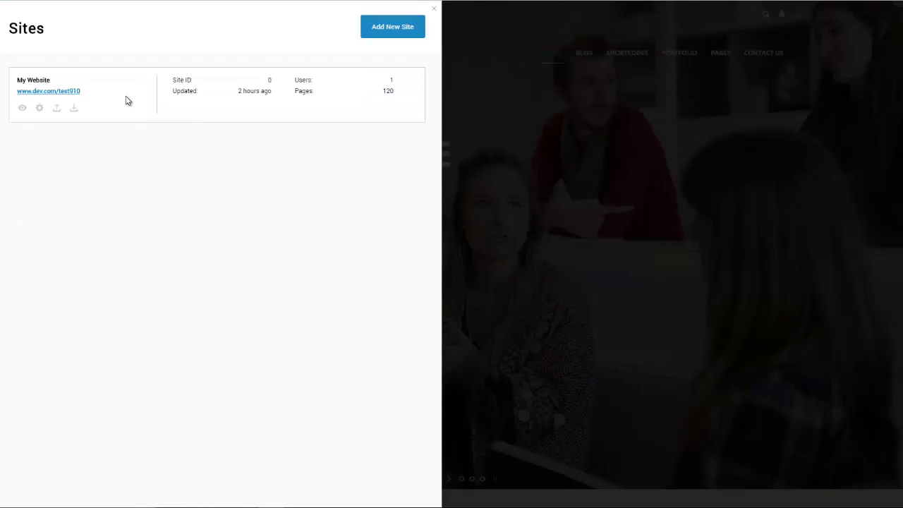
left_click(73, 109)
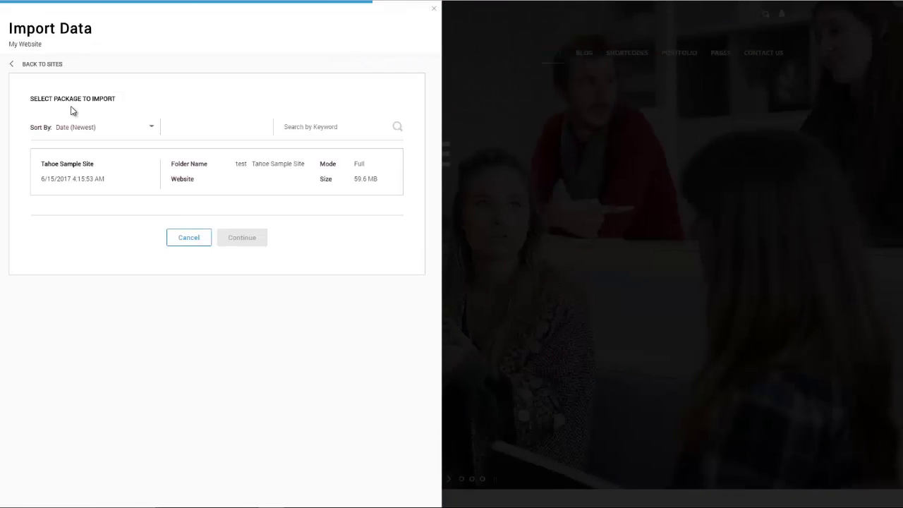
left_click(141, 190)
left_click(241, 237)
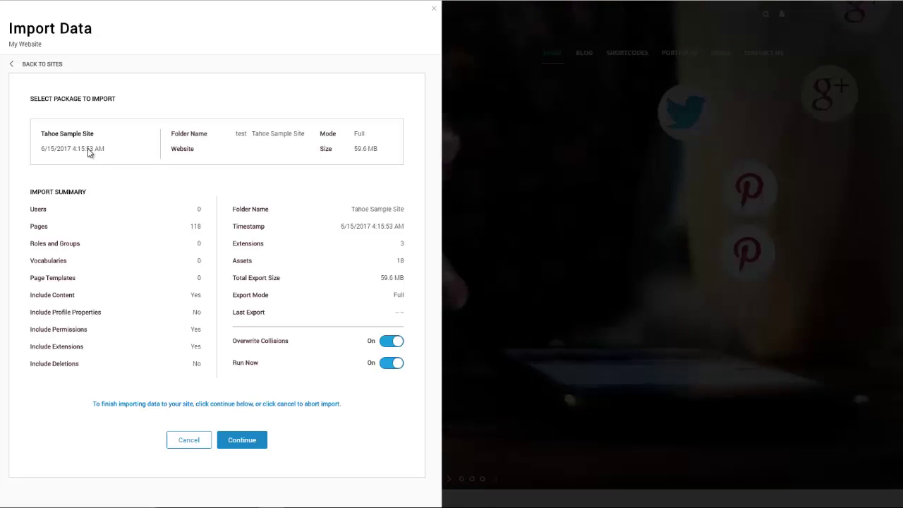
left_click(44, 65)
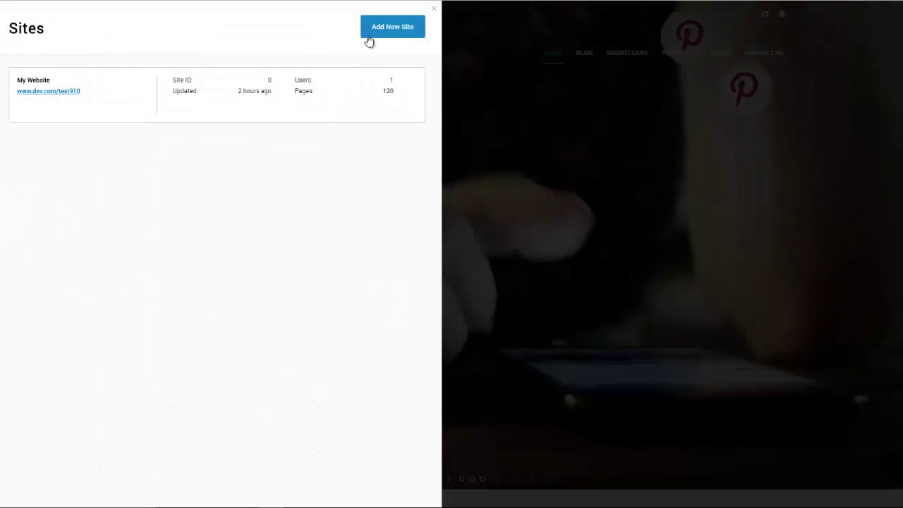
left_click(433, 9)
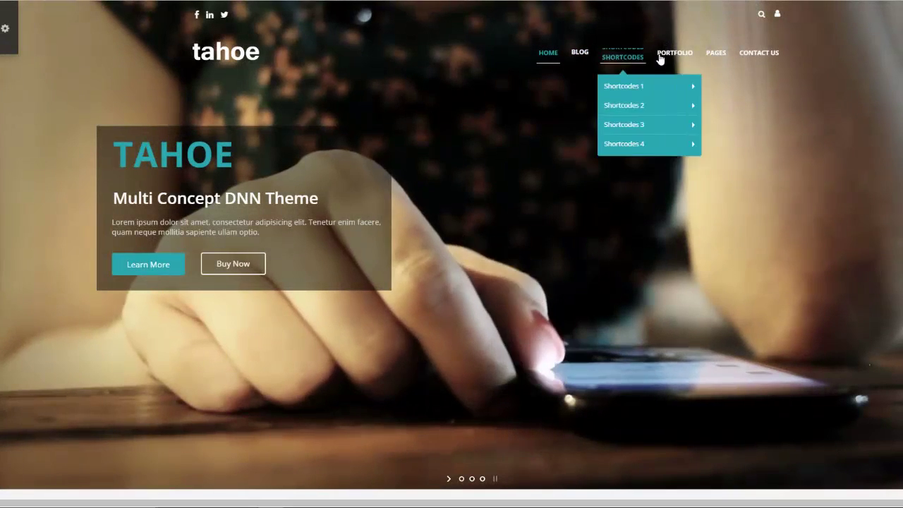